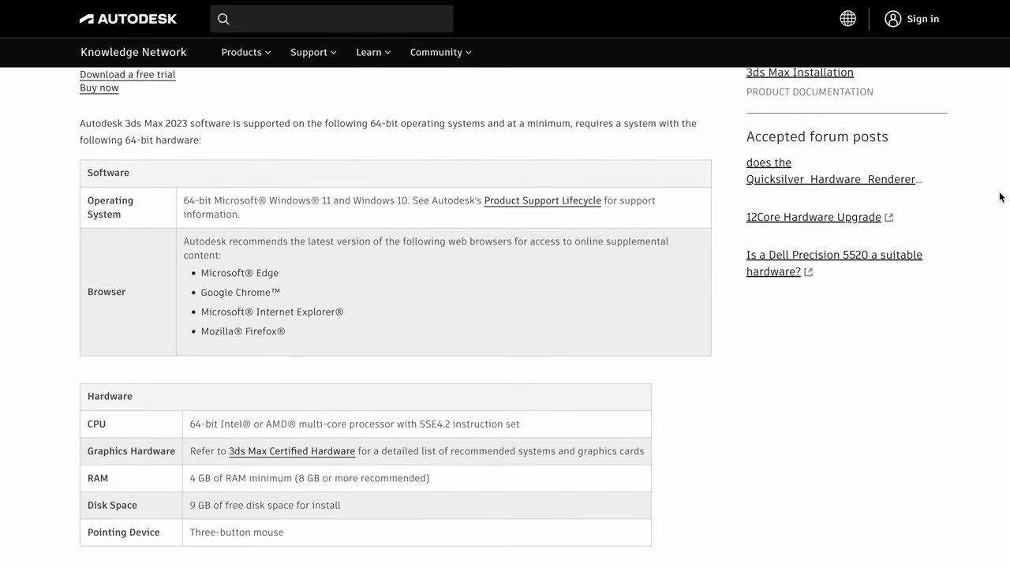
Scroll the 3ds Max 2023 requirements page down to the CPU, graphics, RAM and disk table.
{"action": "scroll", "coordinate": [999, 197], "scroll_direction": "down", "scroll_amount": 1}
{"action": "scroll", "coordinate": [957, 181], "scroll_direction": "down", "scroll_amount": 2}
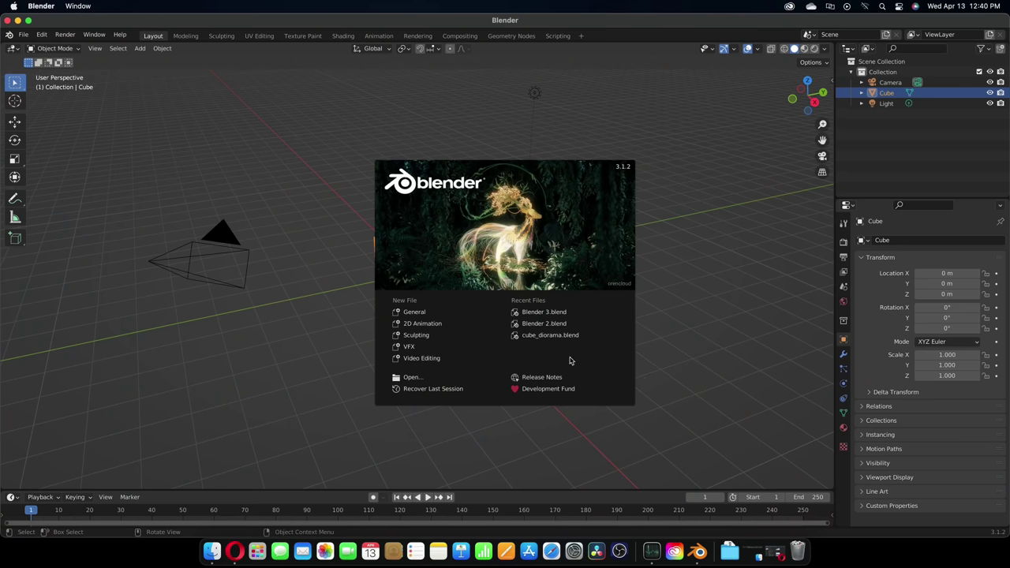
Start a General scene, lift the cube about 4 m on Z, and make it a Quick Liquid.
{"action": "left_click", "coordinate": [407, 312]}
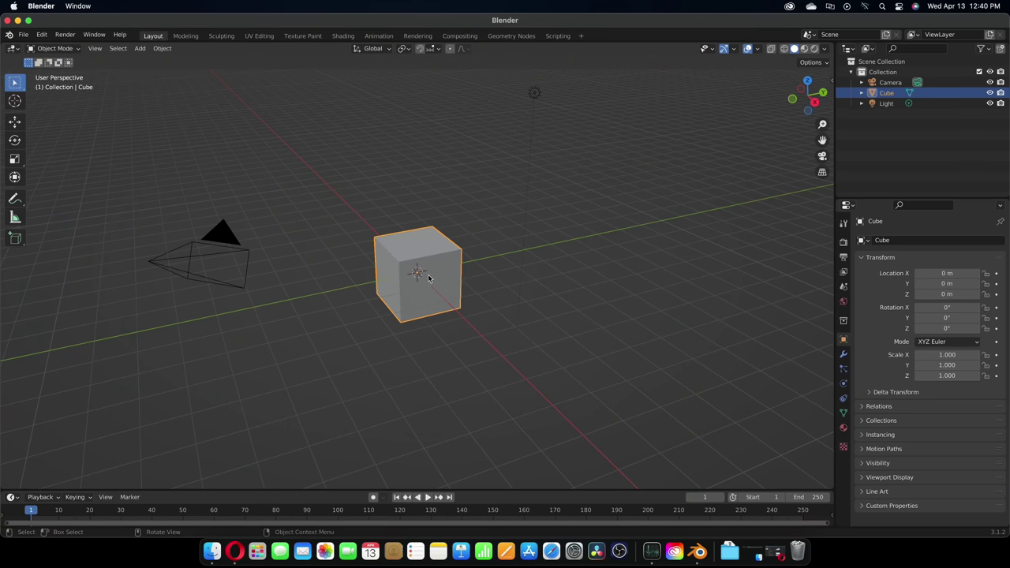
{"action": "left_click", "coordinate": [14, 122]}
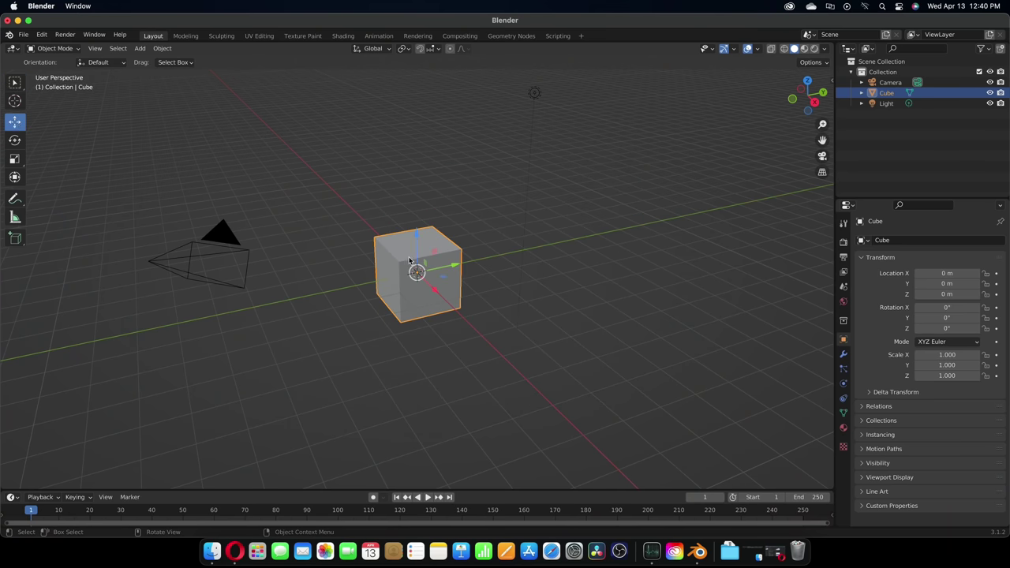
{"action": "left_click_drag", "start_coordinate": [416, 239], "coordinate": [416, 111]}
{"action": "key", "text": "F3"}
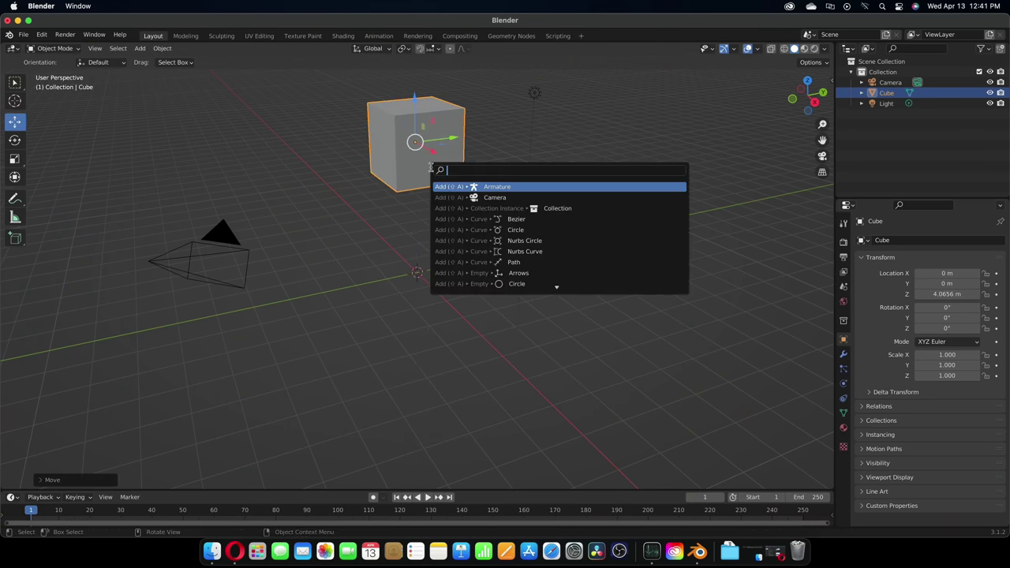
{"action": "type", "text": "liqui"}
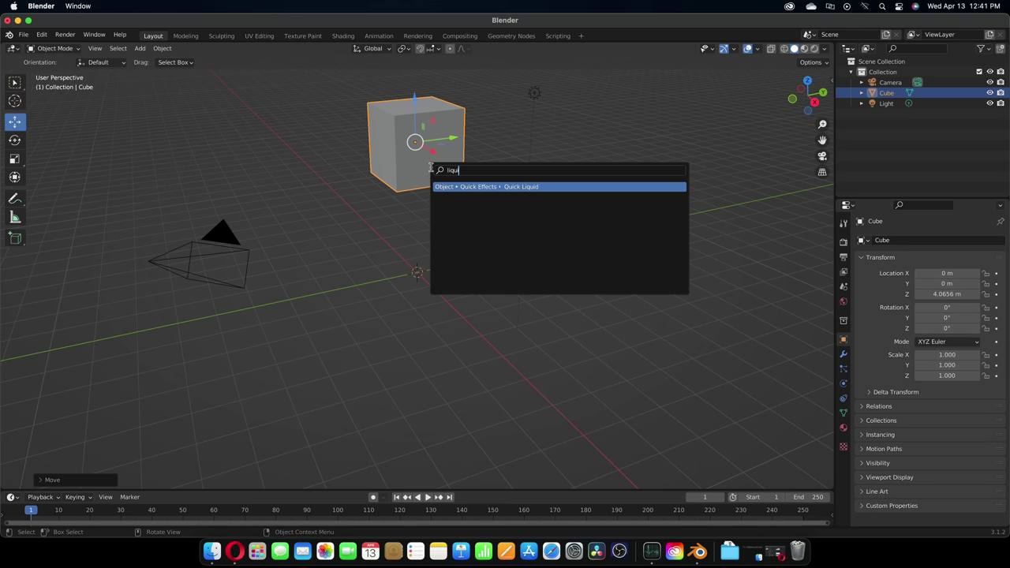
{"action": "left_click", "coordinate": [456, 190]}
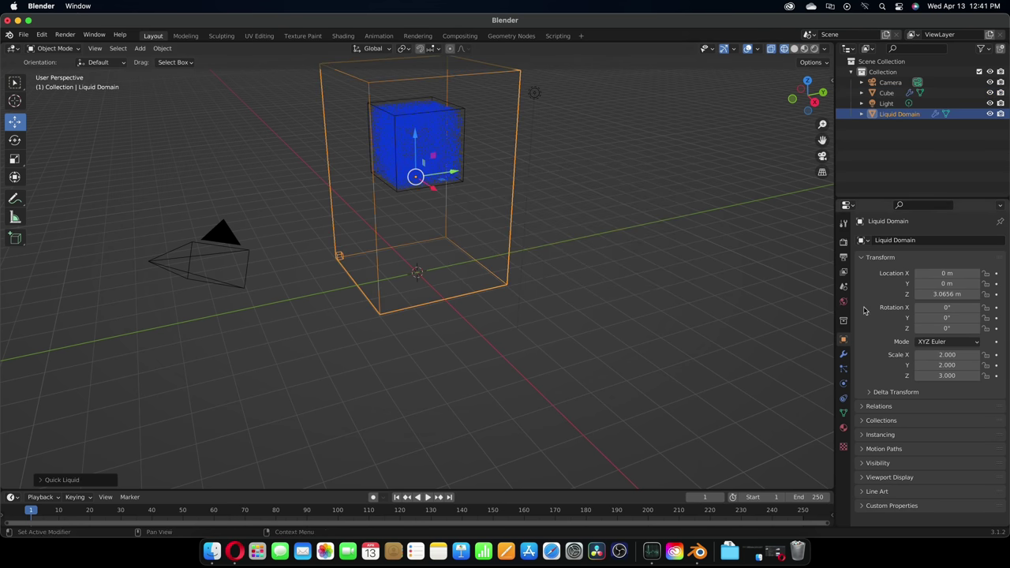
Enable Mesh in the liquid domain's fluid physics and play the splash.
{"action": "left_click", "coordinate": [843, 385]}
{"action": "scroll", "coordinate": [880, 416], "scroll_direction": "down", "scroll_amount": 12}
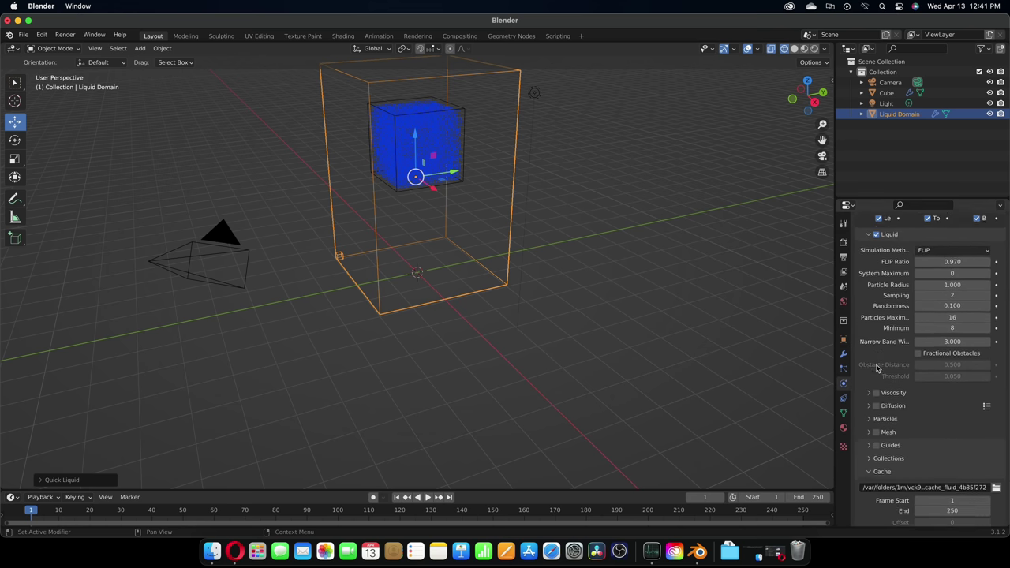
{"action": "left_click", "coordinate": [876, 401]}
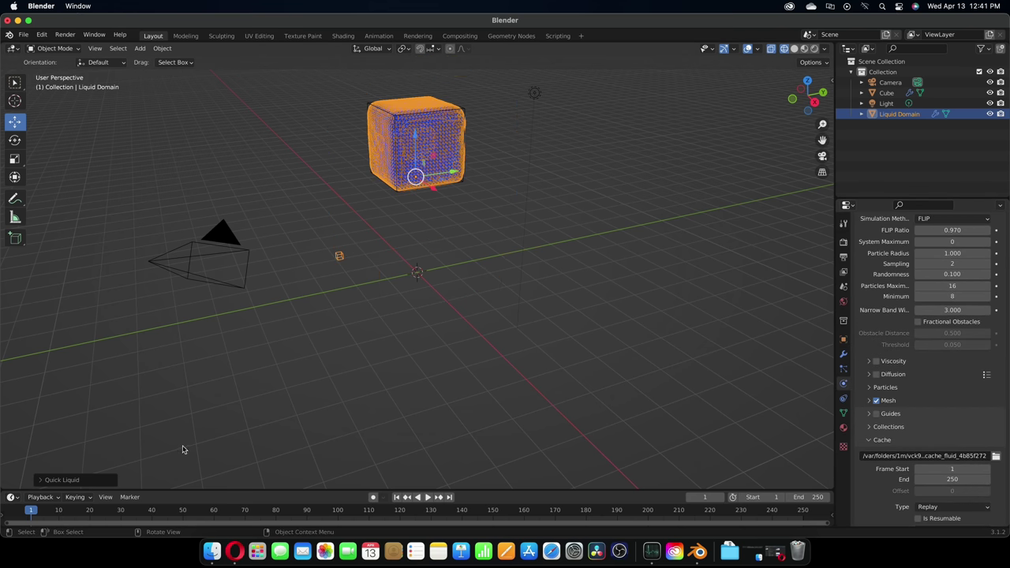
{"action": "left_click", "coordinate": [427, 497]}
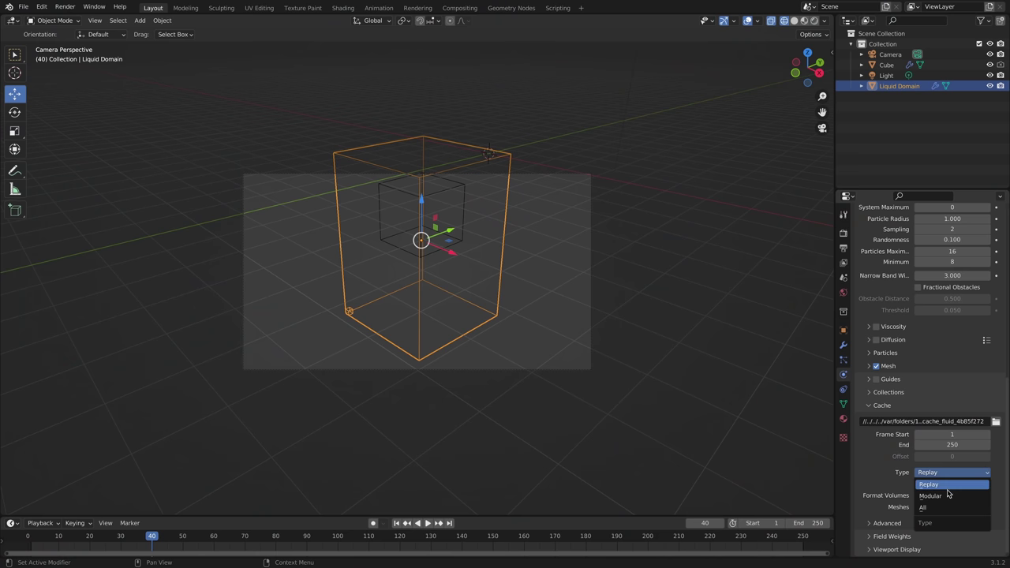
Switch the fluid cache Type from Replay to All and run Bake All.
{"action": "left_click", "coordinate": [938, 508]}
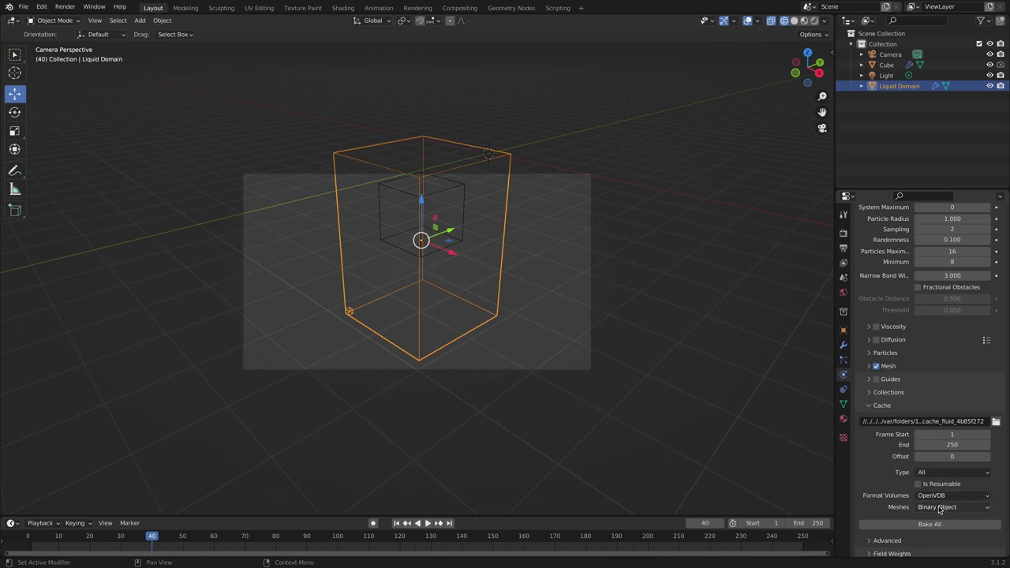
{"action": "left_click", "coordinate": [971, 474]}
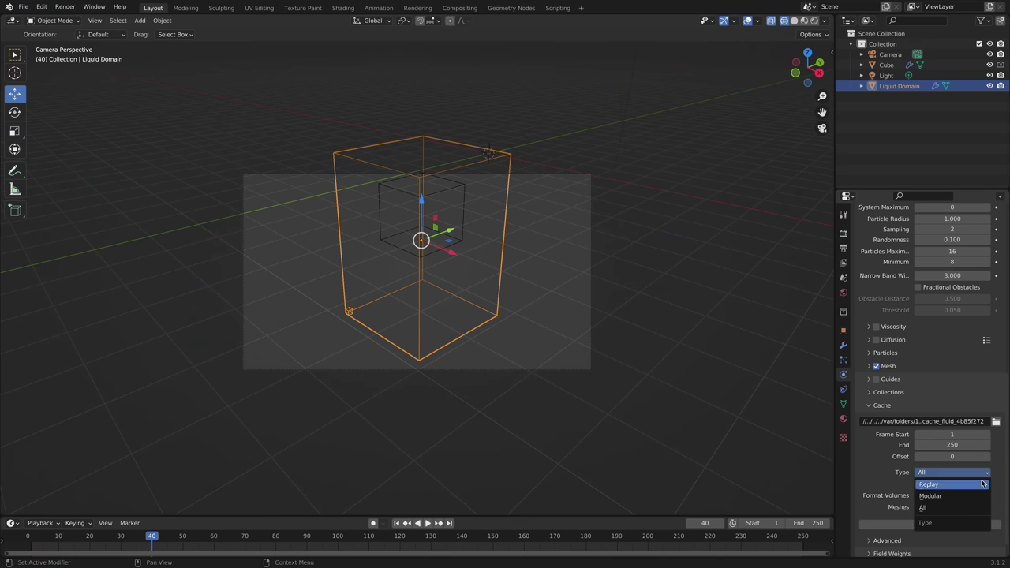
{"action": "left_click", "coordinate": [964, 482]}
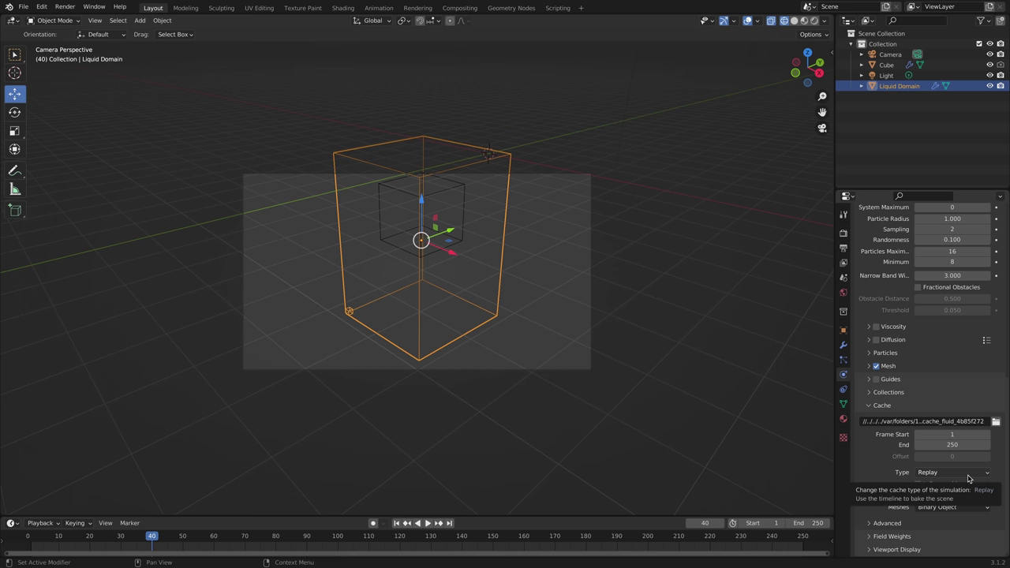
{"action": "left_click", "coordinate": [968, 474]}
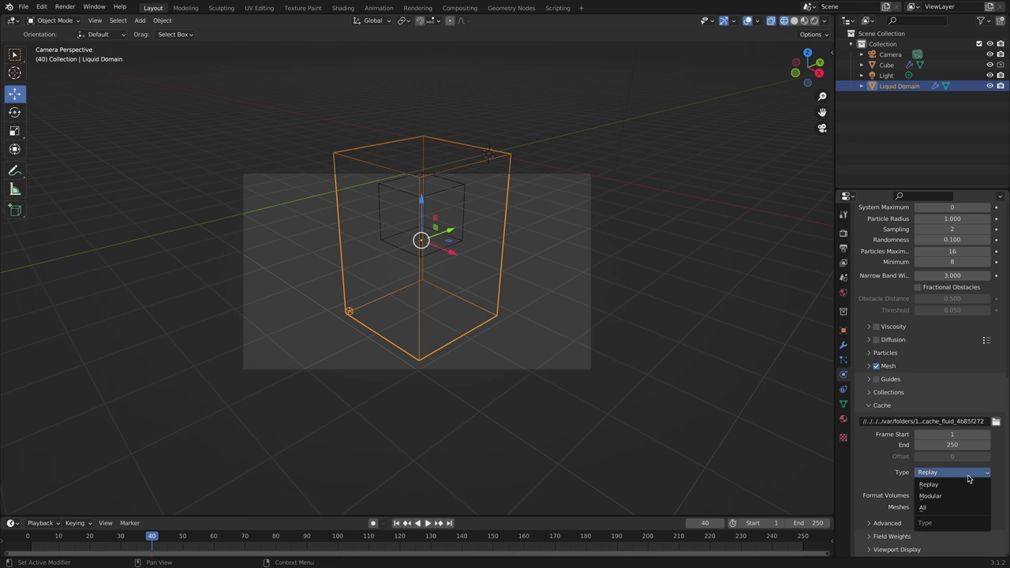
{"action": "left_click", "coordinate": [936, 507]}
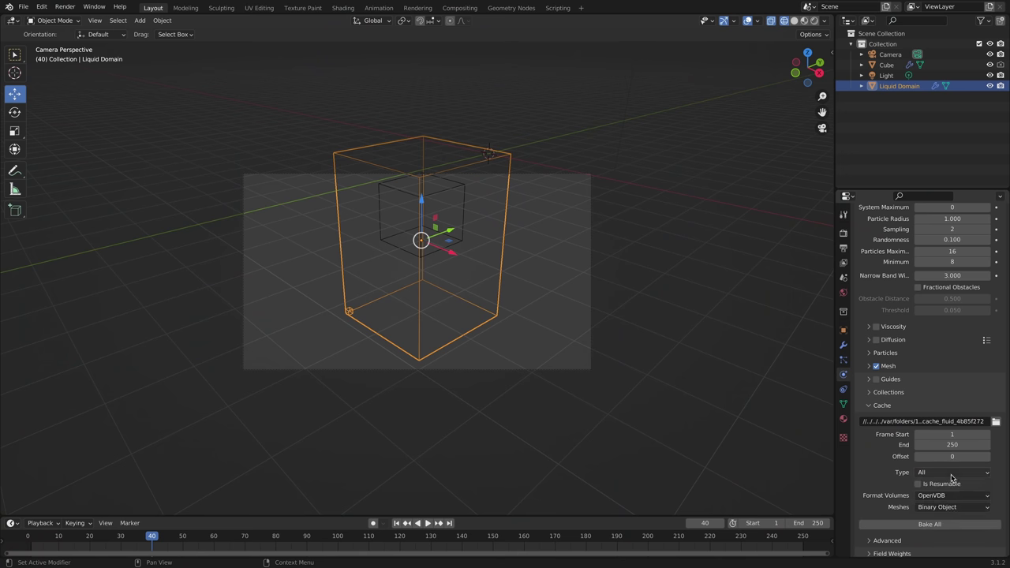
{"action": "left_click", "coordinate": [934, 525]}
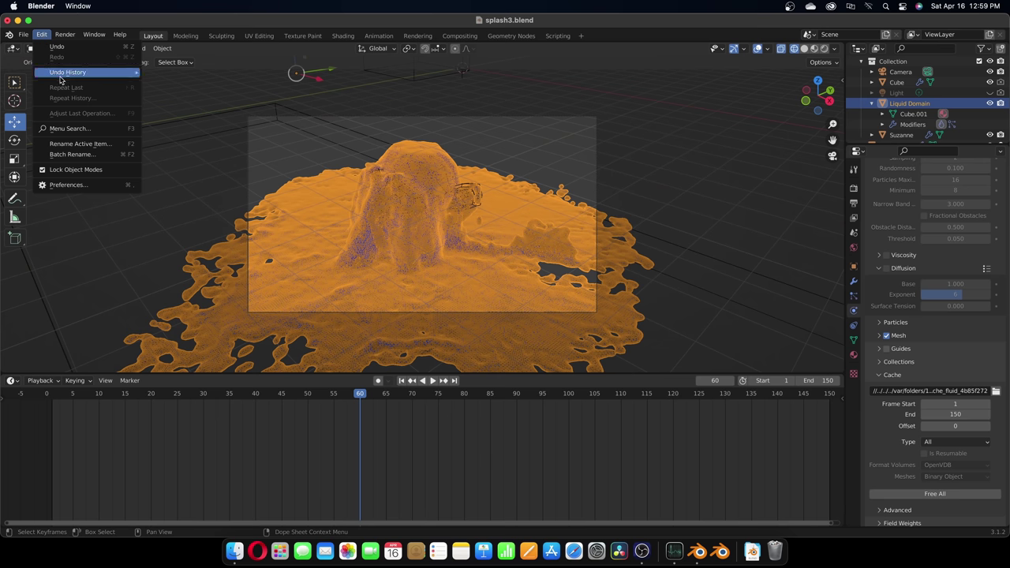
{"action": "left_click", "coordinate": [71, 185]}
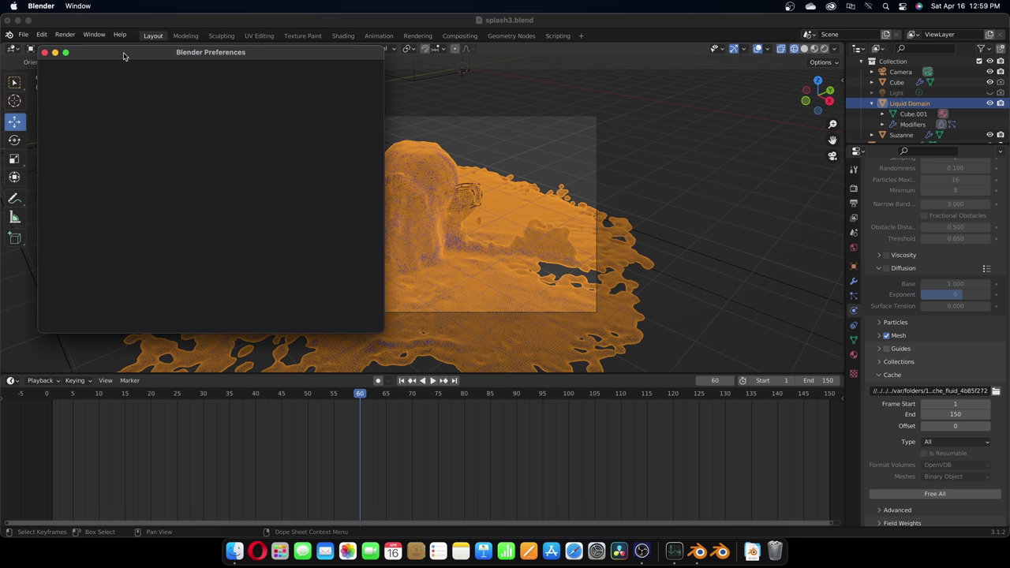
{"action": "left_click", "coordinate": [44, 53]}
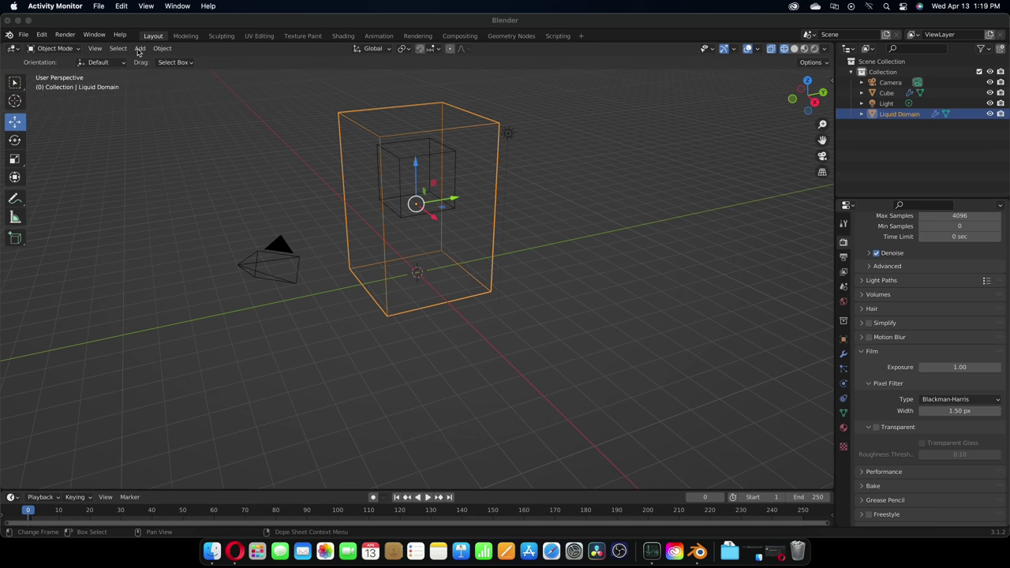
{"action": "left_click", "coordinate": [139, 48]}
{"action": "mouse_move", "coordinate": [154, 62]}
{"action": "left_click", "coordinate": [241, 135]}
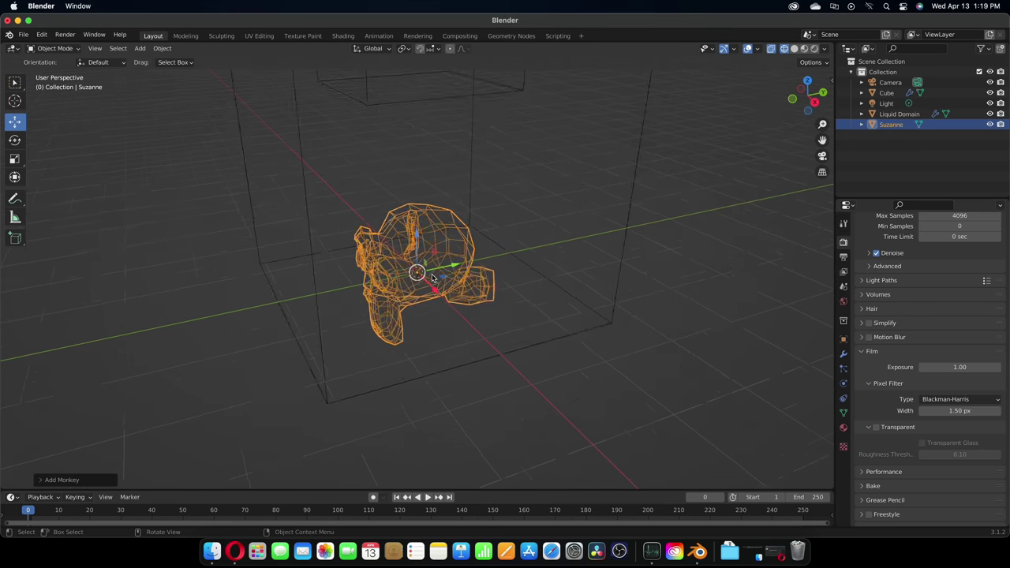
Make Suzanne a fluid Effector and link the office desk 2k.hdr texture into World Background Color.
{"action": "scroll", "coordinate": [432, 278], "scroll_direction": "down", "scroll_amount": 3}
{"action": "left_click", "coordinate": [843, 384]}
{"action": "left_click", "coordinate": [952, 307]}
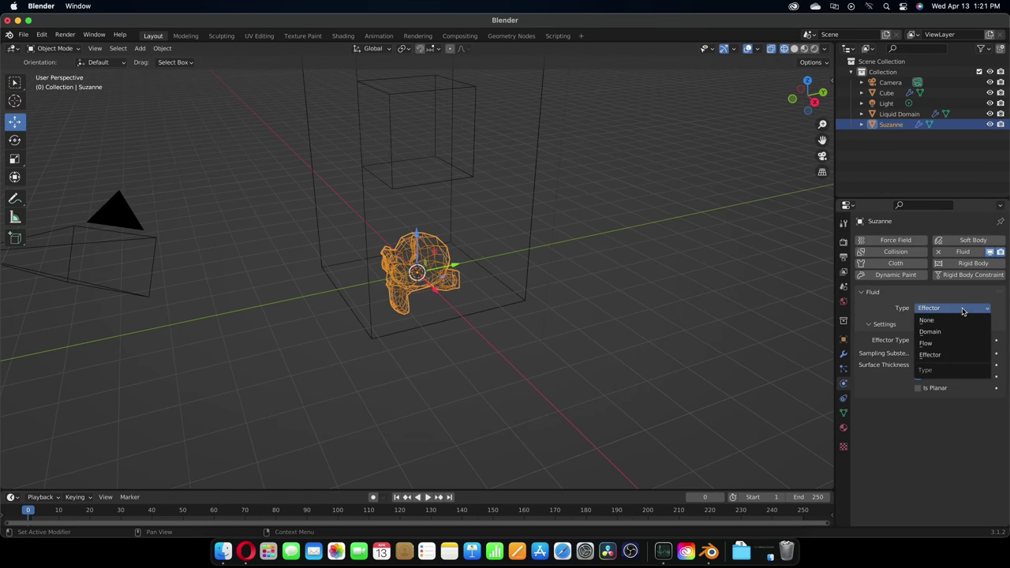
{"action": "left_click", "coordinate": [939, 356]}
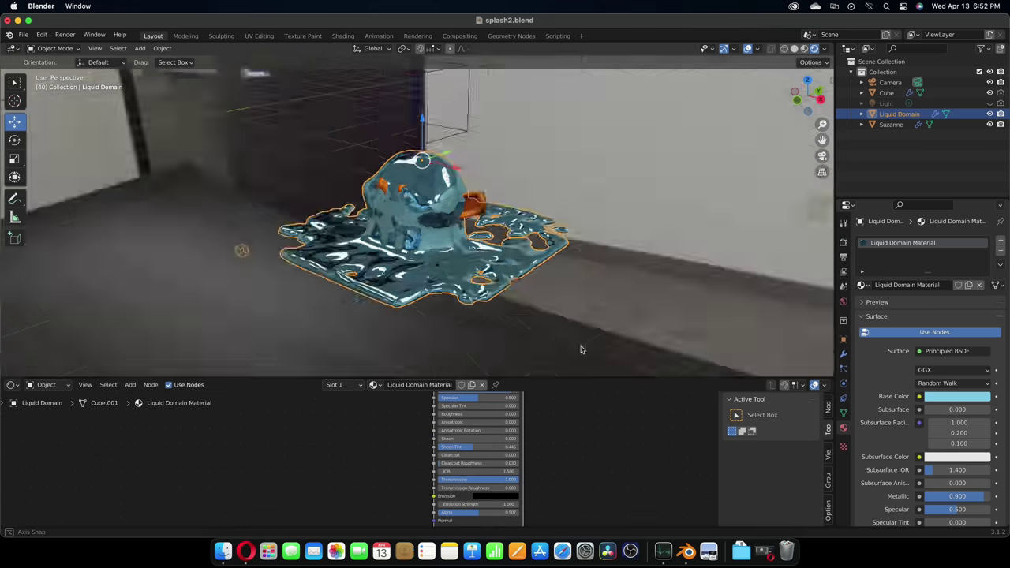
{"action": "left_click_drag", "start_coordinate": [182, 434], "coordinate": [240, 465]}
{"action": "left_click_drag", "start_coordinate": [241, 465], "coordinate": [242, 462]}
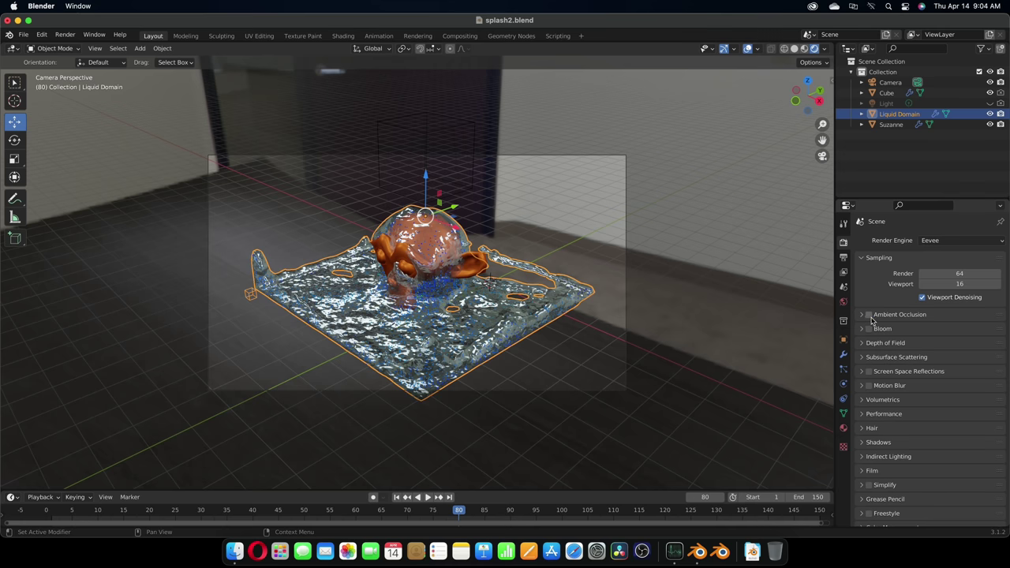
Enable Ambient Occlusion and Screen Space Reflections, then render the frame at 128, 512 and 1024 samples.
{"action": "left_click", "coordinate": [861, 399]}
{"action": "scroll", "coordinate": [868, 426], "scroll_direction": "down", "scroll_amount": 1}
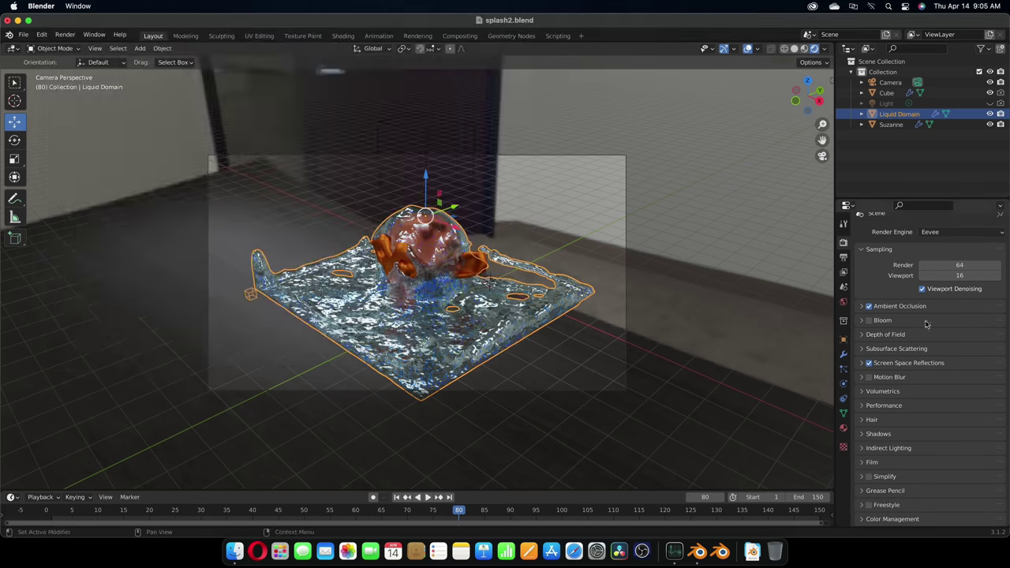
{"action": "key", "text": "F12"}
{"action": "key", "text": "F12"}
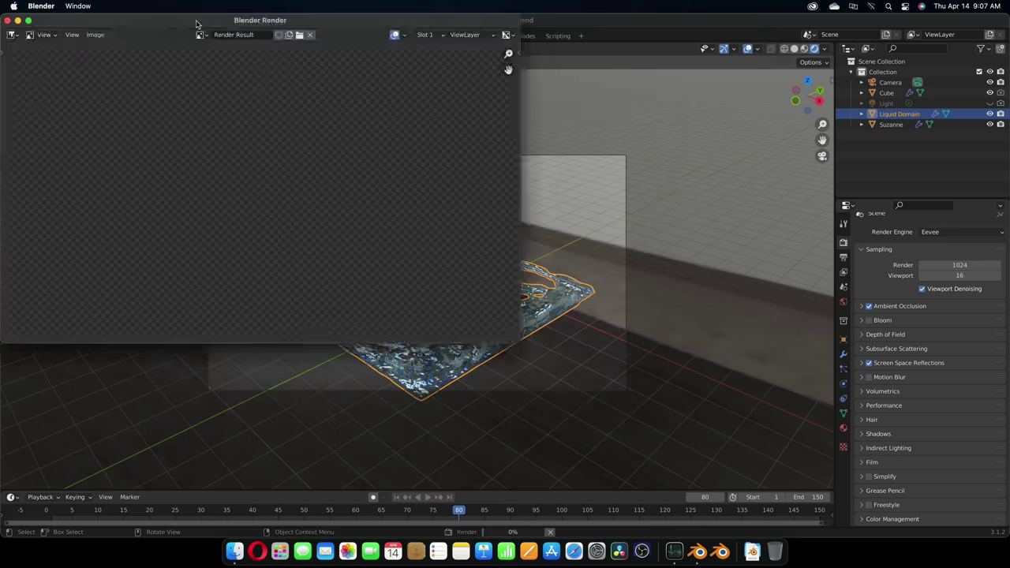
{"action": "key", "text": "F12"}
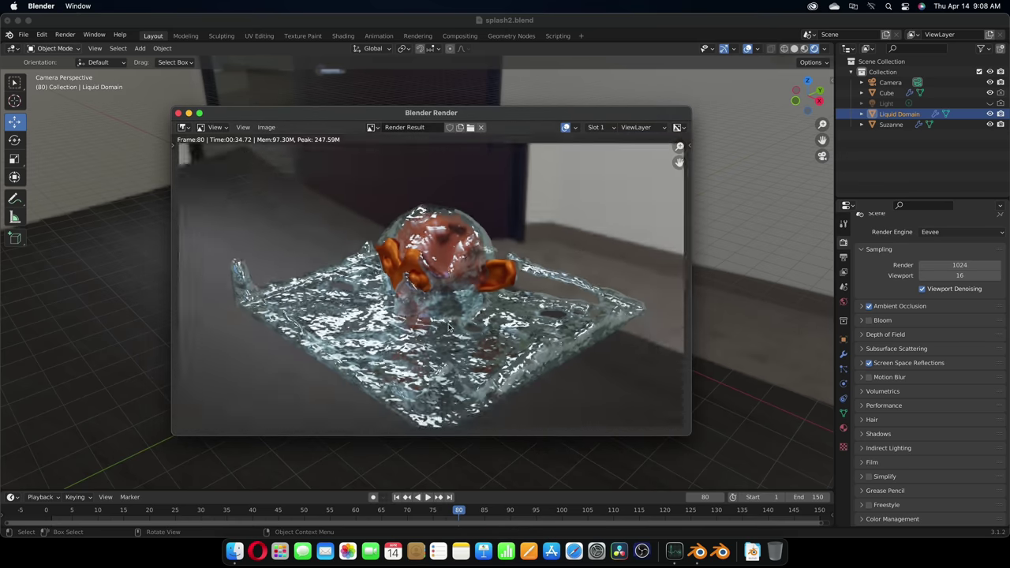
{"action": "scroll", "coordinate": [448, 321], "scroll_direction": "up", "scroll_amount": 5}
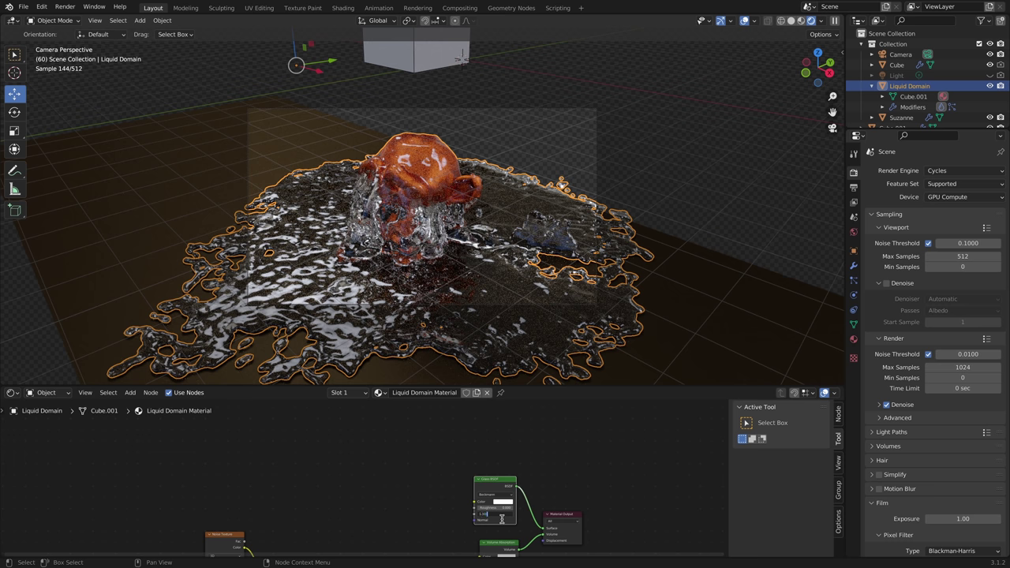
Commit the new Glass BSDF value and scrub the splash animation to around frame 67.
{"action": "key", "text": "Return"}
{"action": "scroll", "coordinate": [406, 487], "scroll_direction": "down", "scroll_amount": 2}
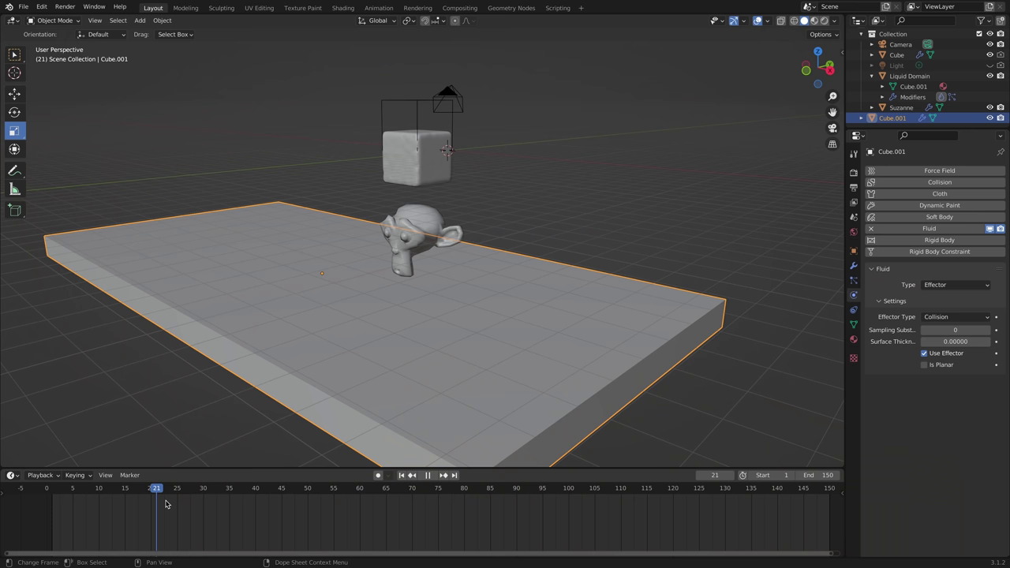
{"action": "left_click_drag", "start_coordinate": [158, 505], "coordinate": [329, 526]}
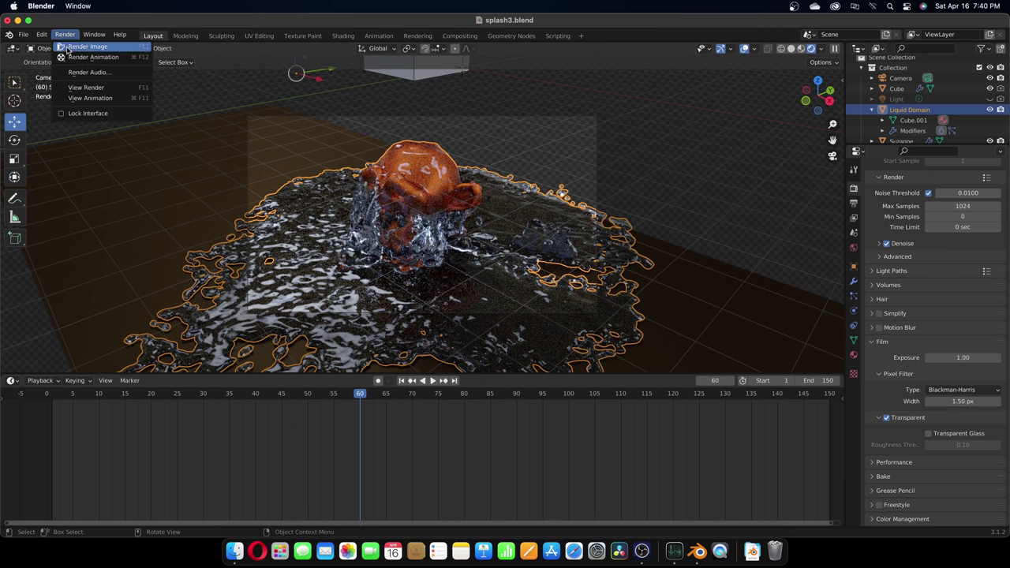
Render the splash image, then check Cycles render devices in Preferences on the Mac and PC.
{"action": "left_click", "coordinate": [68, 50]}
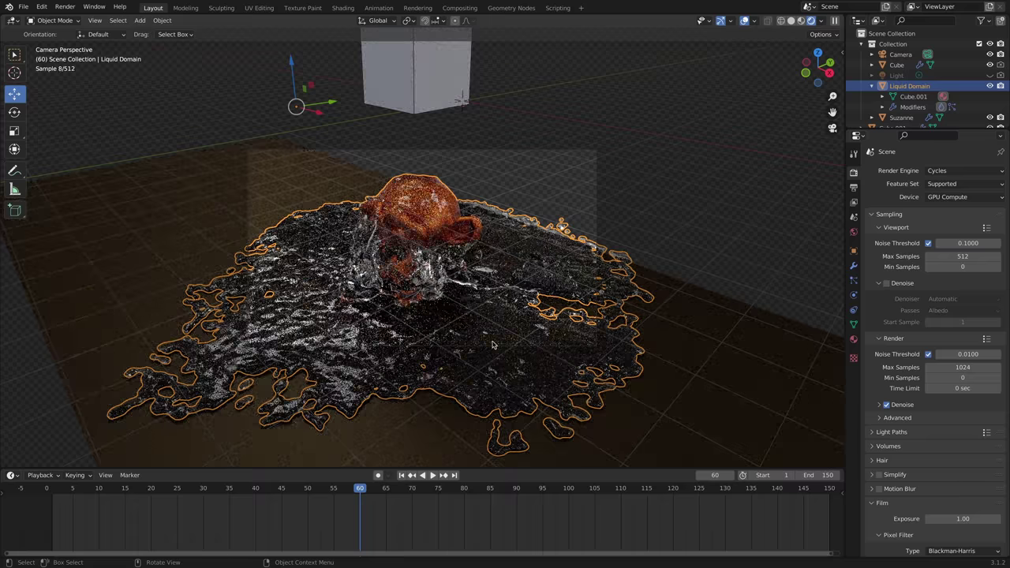
{"action": "left_click", "coordinate": [38, 10]}
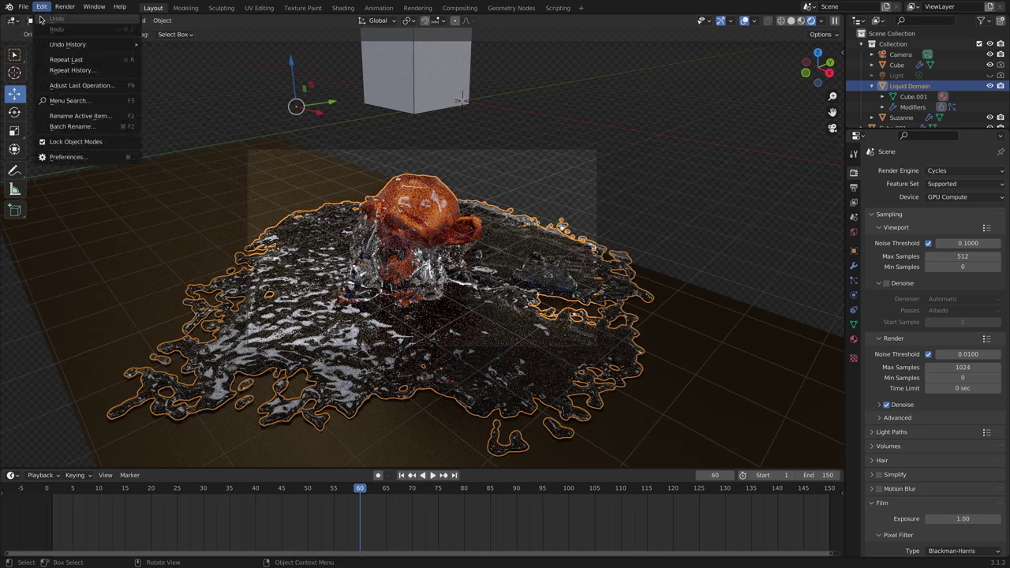
{"action": "left_click", "coordinate": [97, 157]}
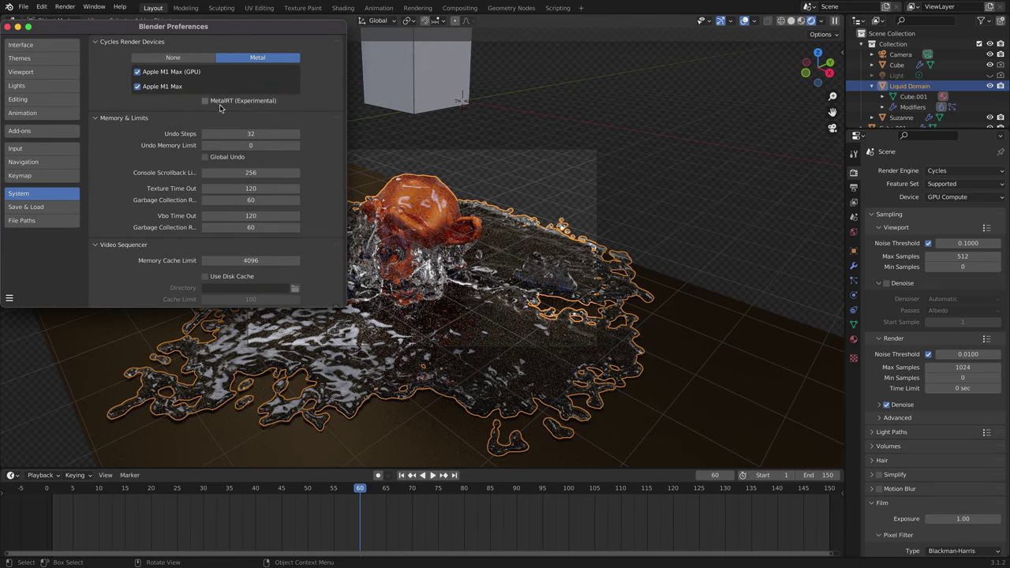
{"action": "left_click", "coordinate": [8, 27]}
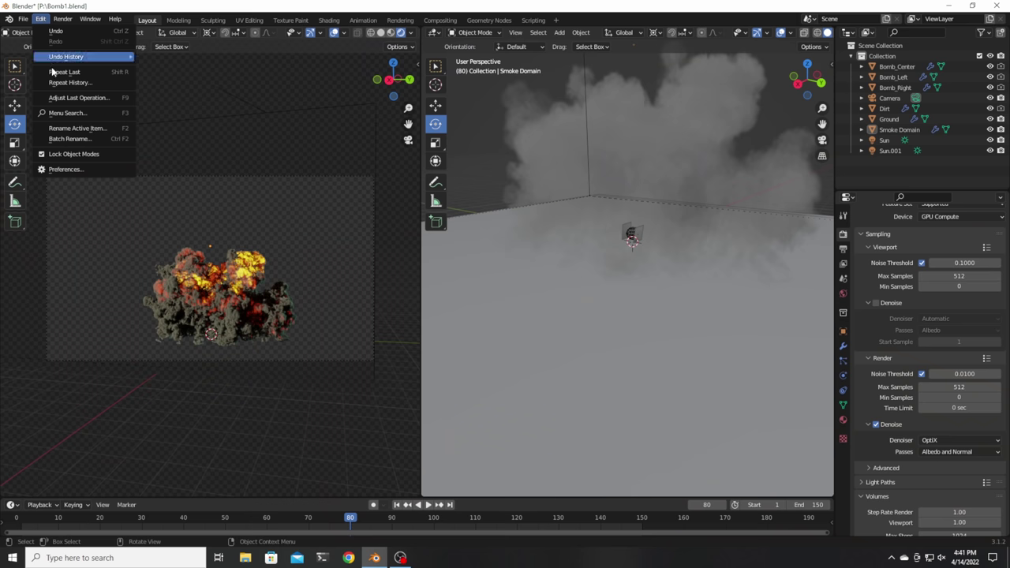
{"action": "left_click", "coordinate": [56, 171]}
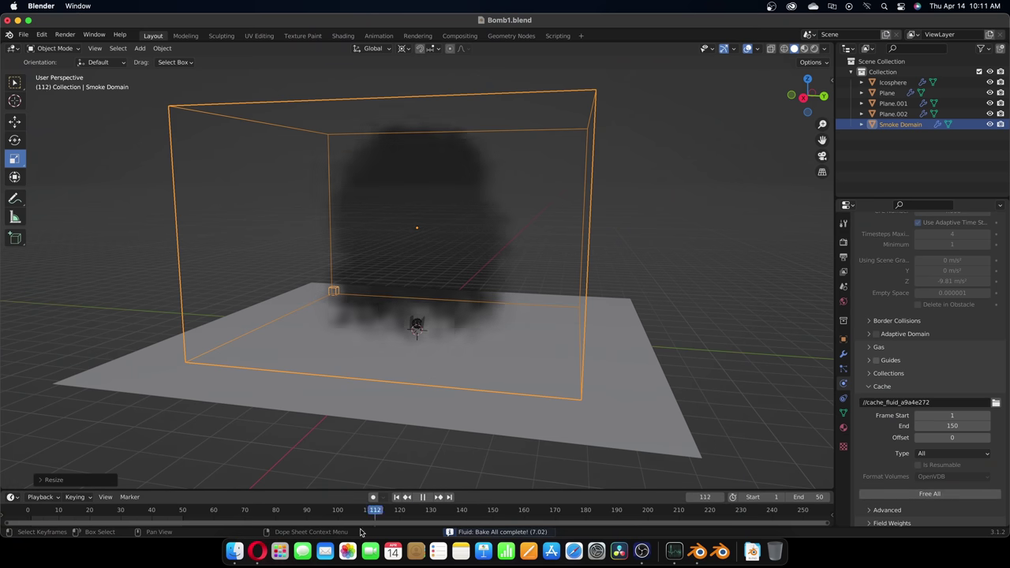
Scale the smoke domain taller and narrower around the bomb.
{"action": "left_click", "coordinate": [317, 525]}
{"action": "left_click_drag", "start_coordinate": [416, 290], "coordinate": [416, 277]}
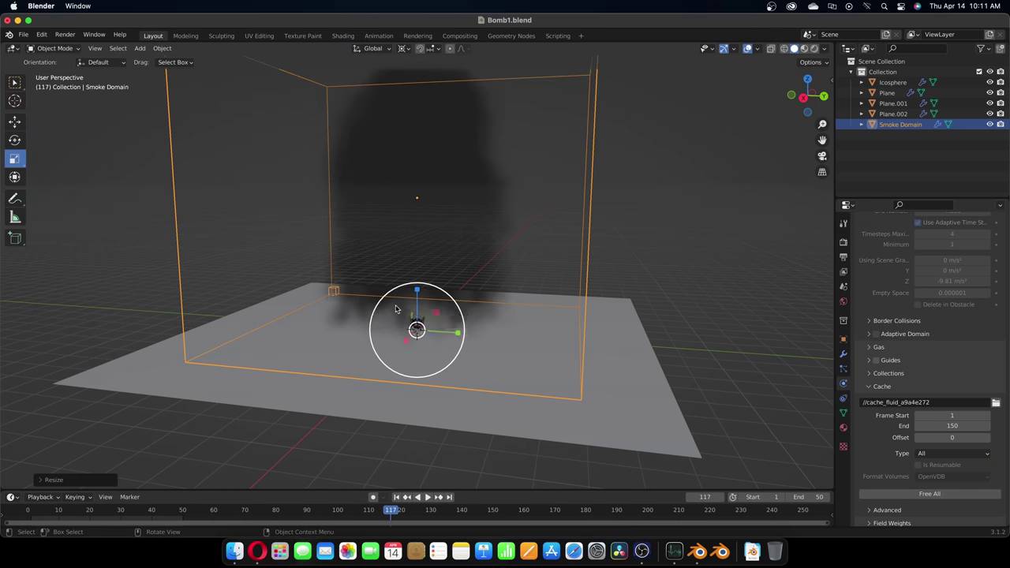
{"action": "middle_click_drag", "start_coordinate": [417, 278], "coordinate": [417, 310]}
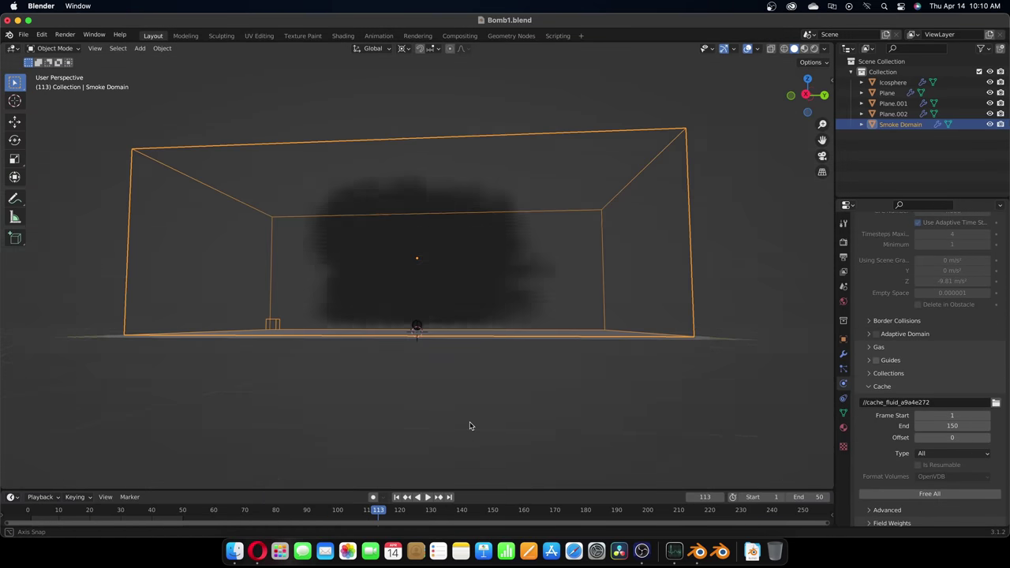
{"action": "middle_click_drag", "start_coordinate": [468, 424], "coordinate": [291, 292]}
{"action": "key", "text": "s"}
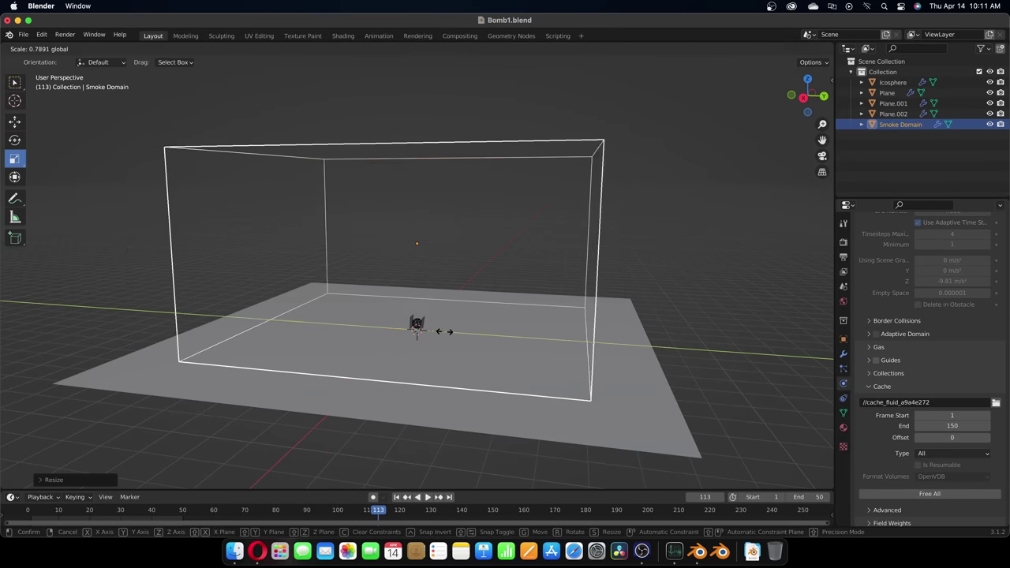
{"action": "left_click", "coordinate": [564, 387]}
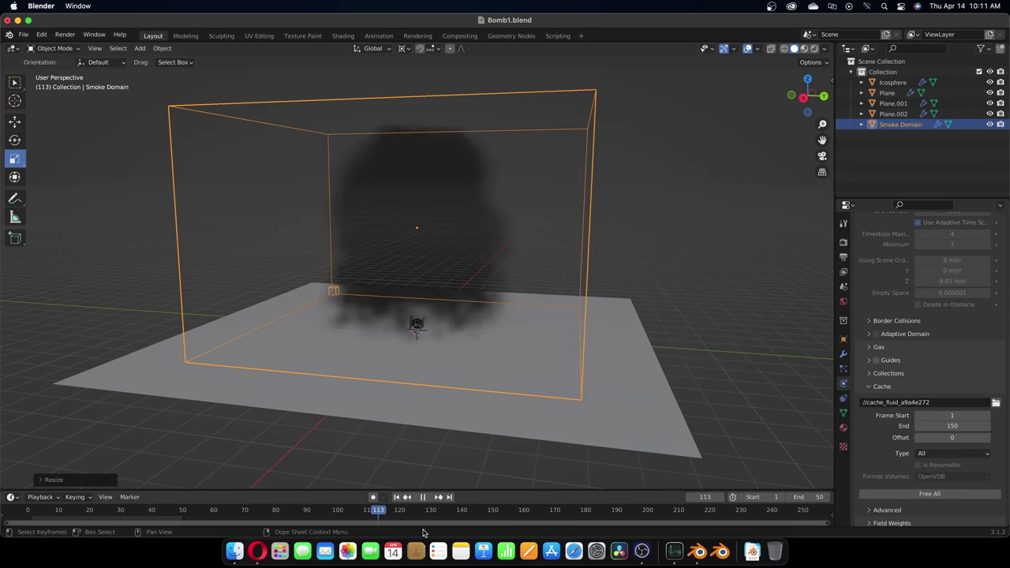
{"action": "key", "text": "s"}
{"action": "scroll", "coordinate": [358, 300], "scroll_direction": "down", "scroll_amount": 3}
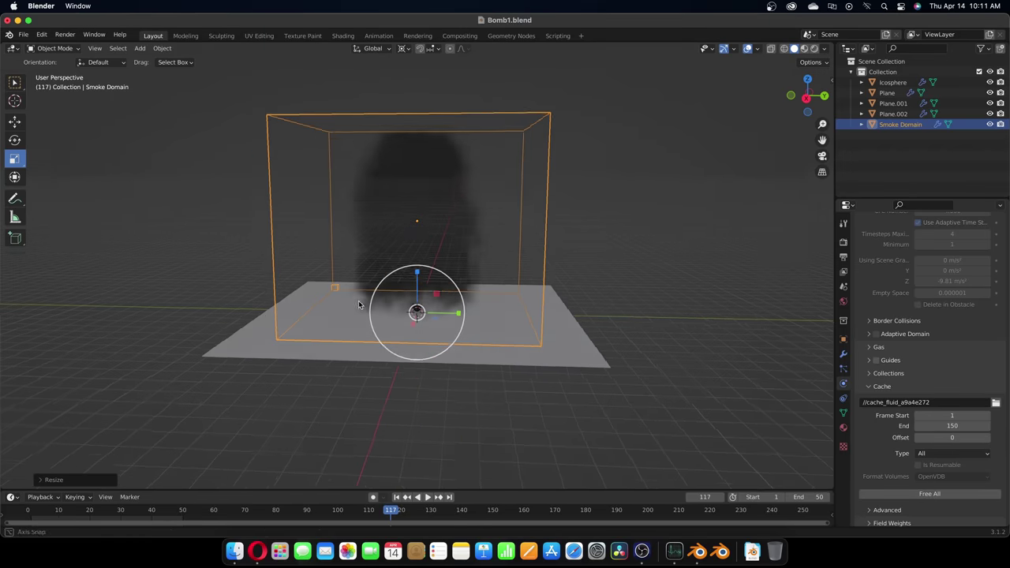
{"action": "left_click", "coordinate": [352, 320]}
Replay the baked smoke from the start and drag the fire ColorRamp's dark stop left.
{"action": "key", "text": "space"}
{"action": "scroll", "coordinate": [352, 320], "scroll_direction": "up", "scroll_amount": 3}
{"action": "middle_click_drag", "start_coordinate": [353, 320], "coordinate": [379, 444]}
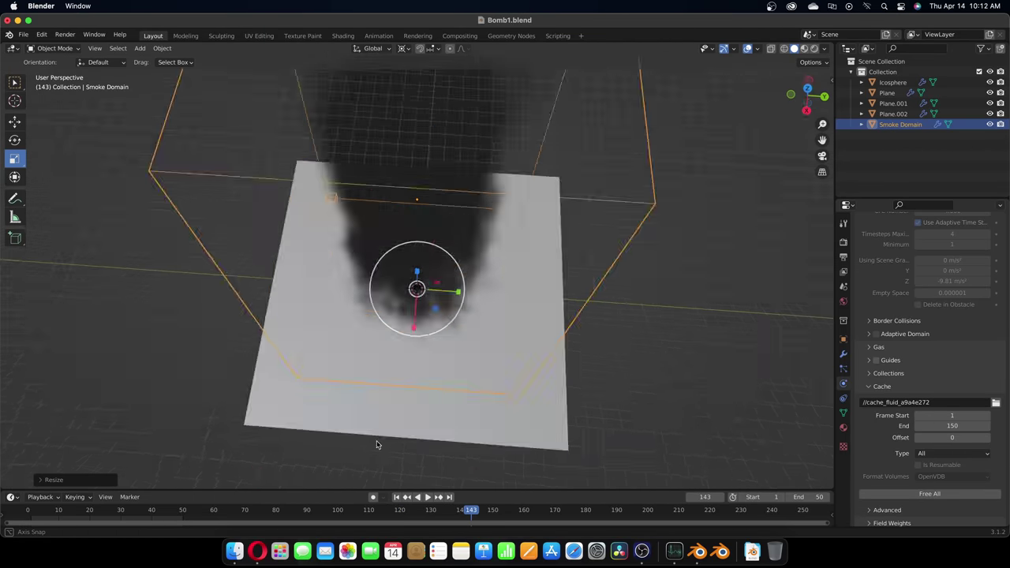
{"action": "scroll", "coordinate": [379, 445], "scroll_direction": "down", "scroll_amount": 3}
{"action": "left_click_drag", "start_coordinate": [430, 511], "coordinate": [15, 475]}
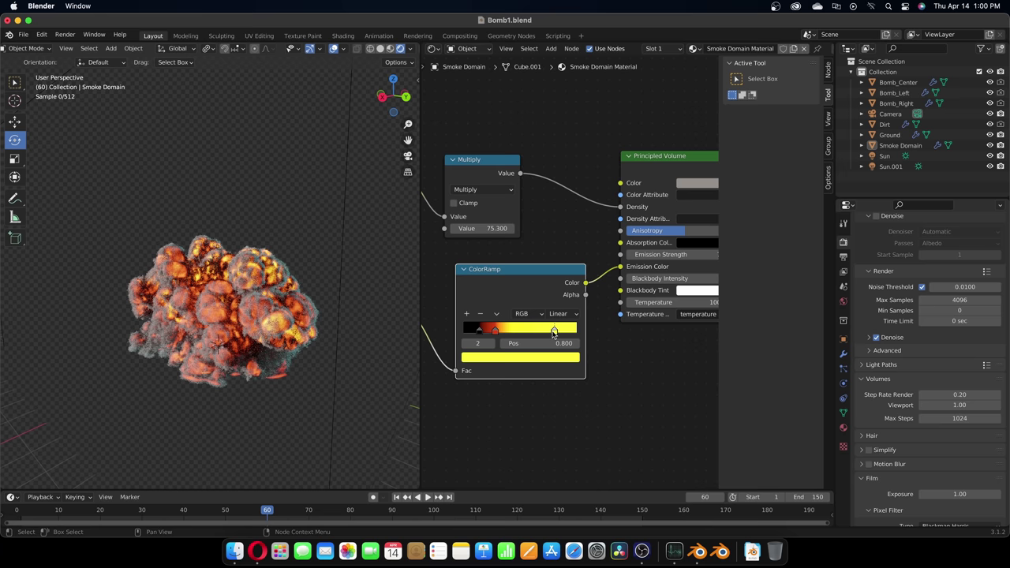
{"action": "left_click_drag", "start_coordinate": [544, 331], "coordinate": [519, 333]}
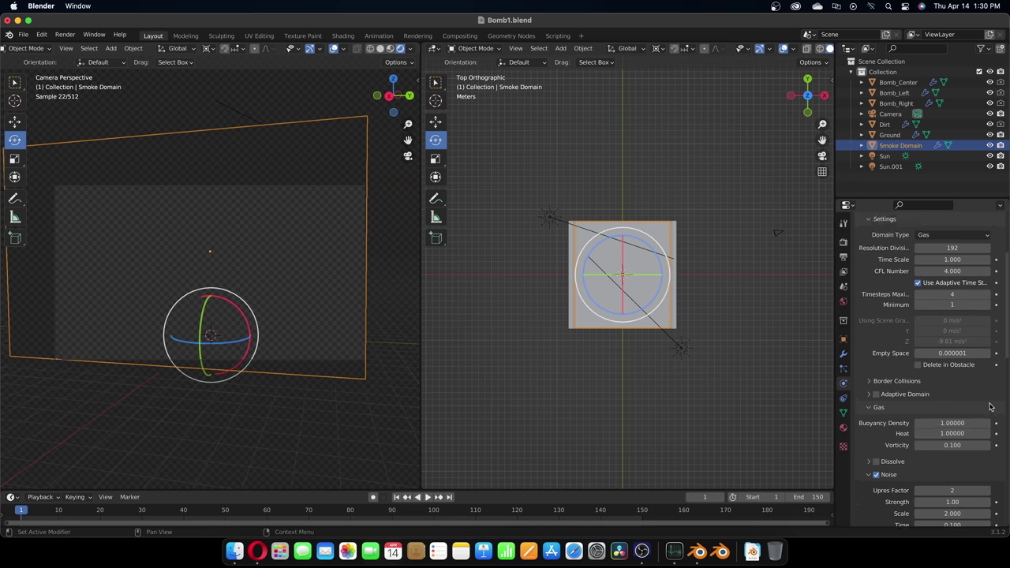
Set Resolution Divisions to 256 and Bake All the smoke simulation.
{"action": "scroll", "coordinate": [975, 272], "scroll_direction": "up", "scroll_amount": 1}
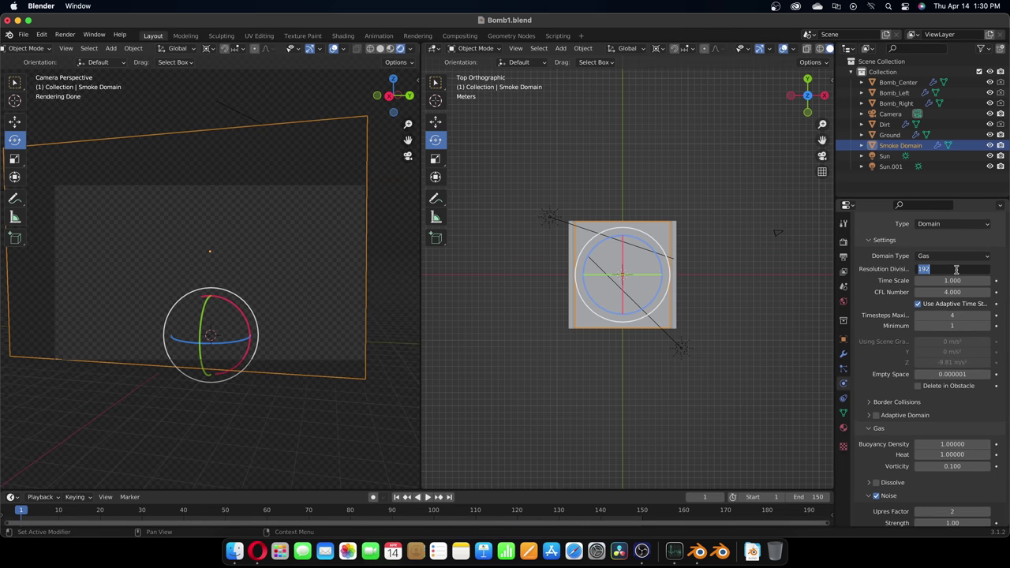
{"action": "type", "text": "256"}
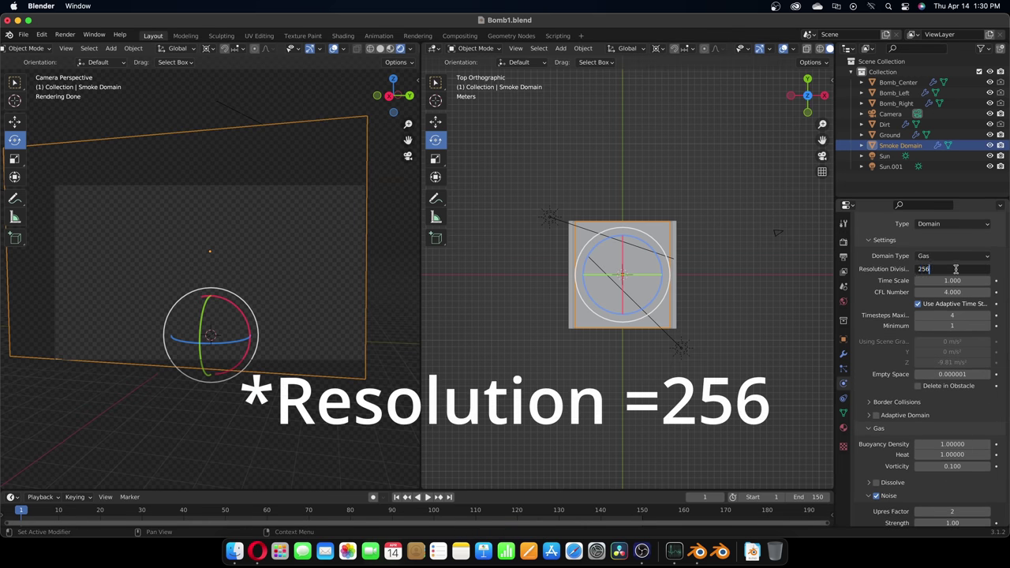
{"action": "key", "text": "Return"}
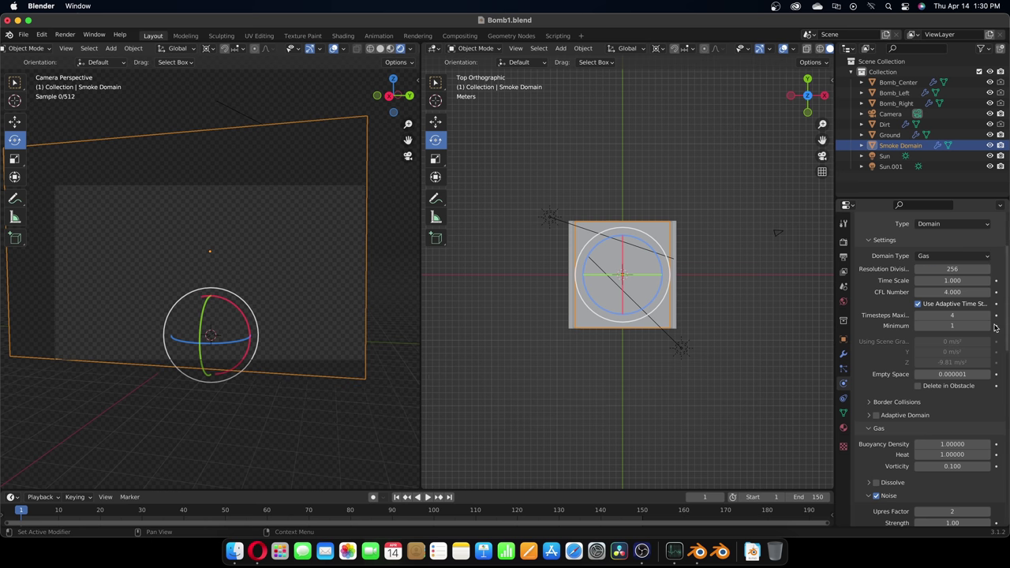
{"action": "scroll", "coordinate": [939, 424], "scroll_direction": "down", "scroll_amount": 15}
{"action": "left_click", "coordinate": [938, 419]}
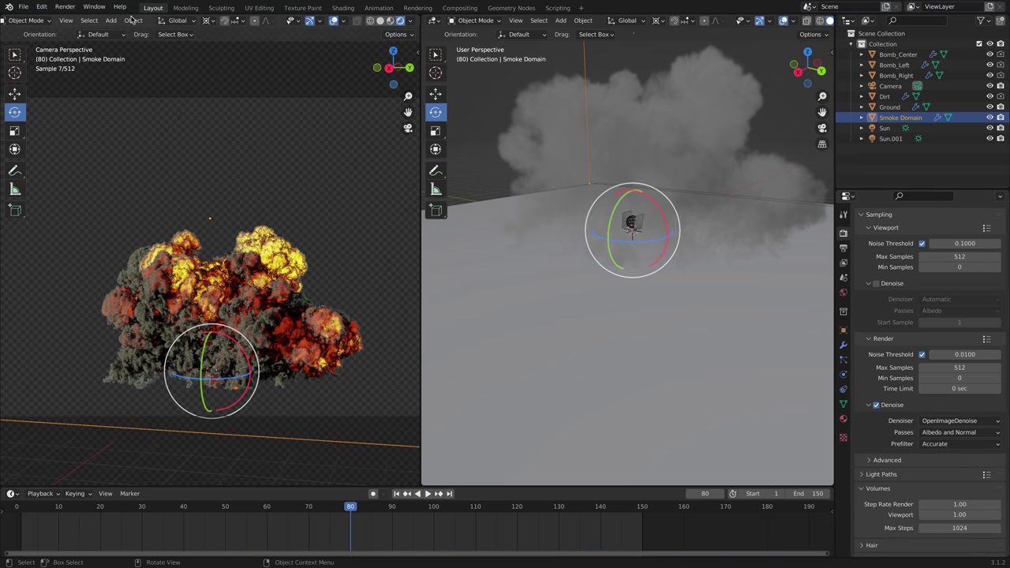
Render the current explosion frame from the Render menu.
{"action": "left_click", "coordinate": [58, 9]}
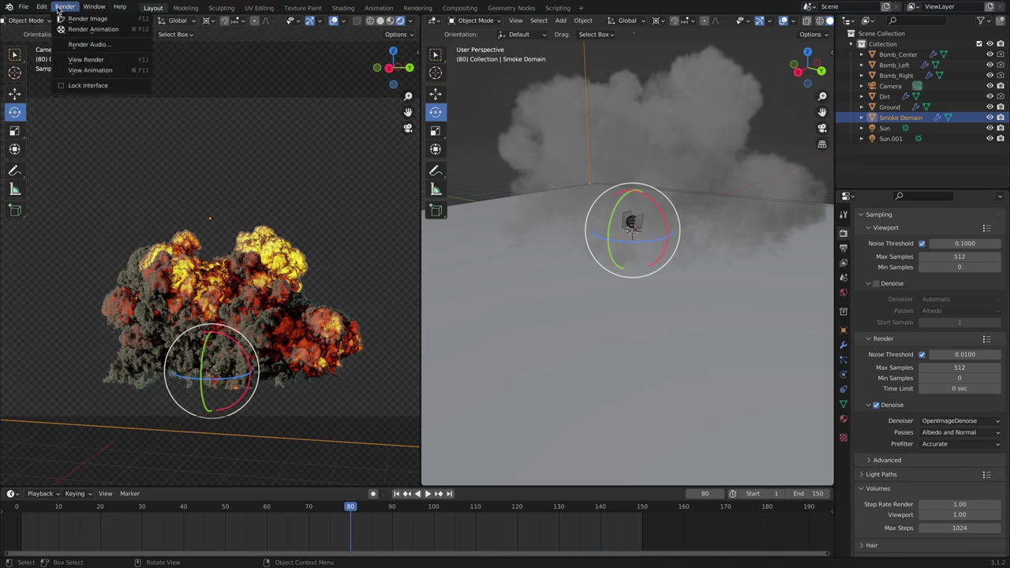
{"action": "mouse_move", "coordinate": [41, 6]}
{"action": "left_click", "coordinate": [69, 160]}
{"action": "left_click", "coordinate": [40, 16]}
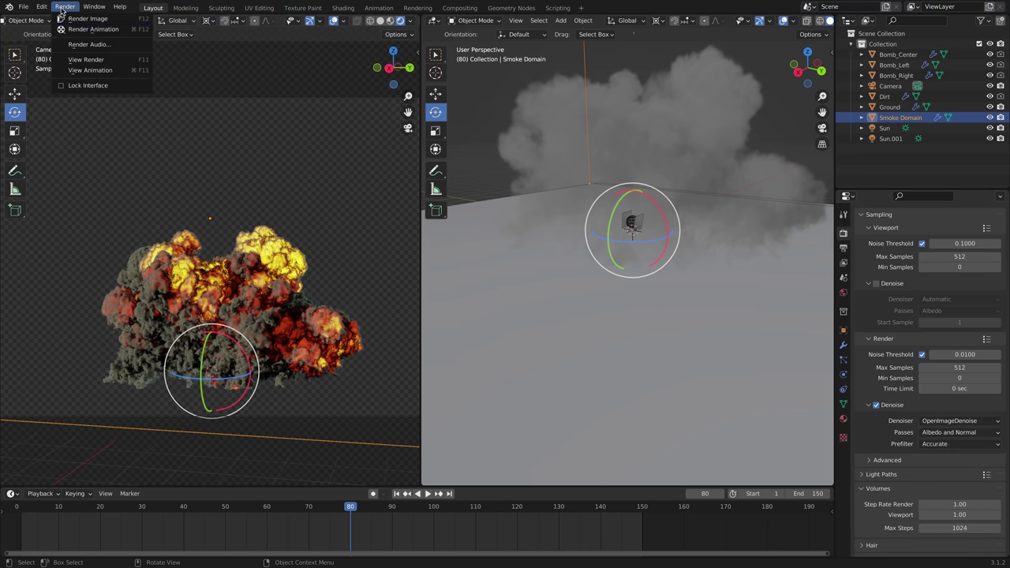
{"action": "left_click", "coordinate": [88, 18]}
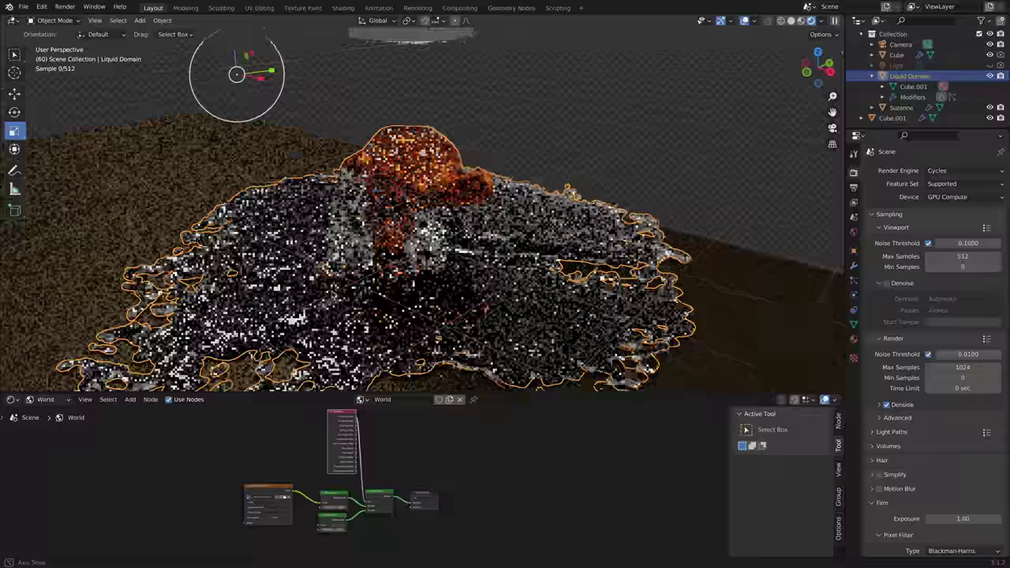
{"action": "middle_click_drag", "start_coordinate": [312, 290], "coordinate": [335, 292]}
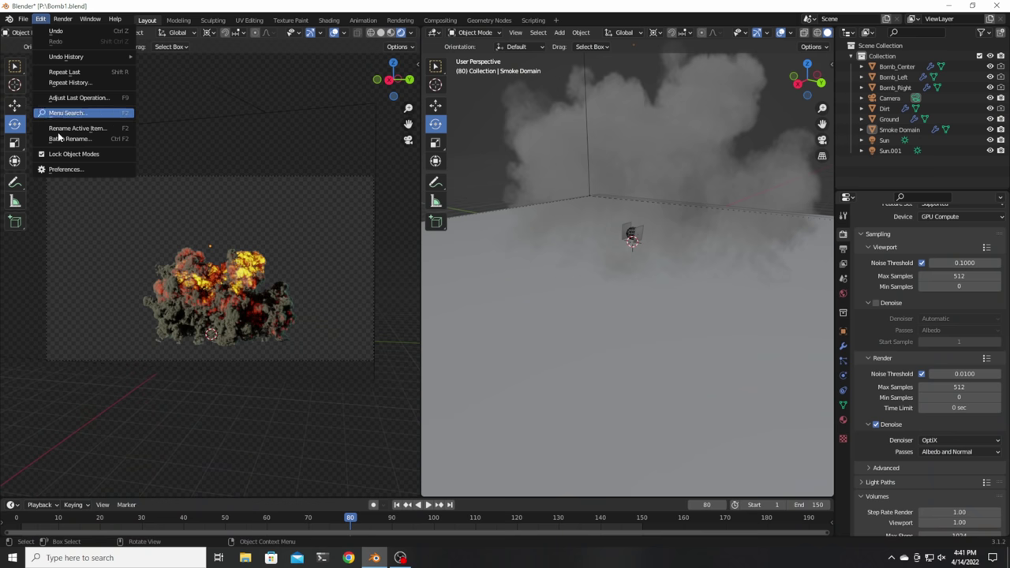
Open Edit > Preferences at the System page.
{"action": "left_click", "coordinate": [58, 171]}
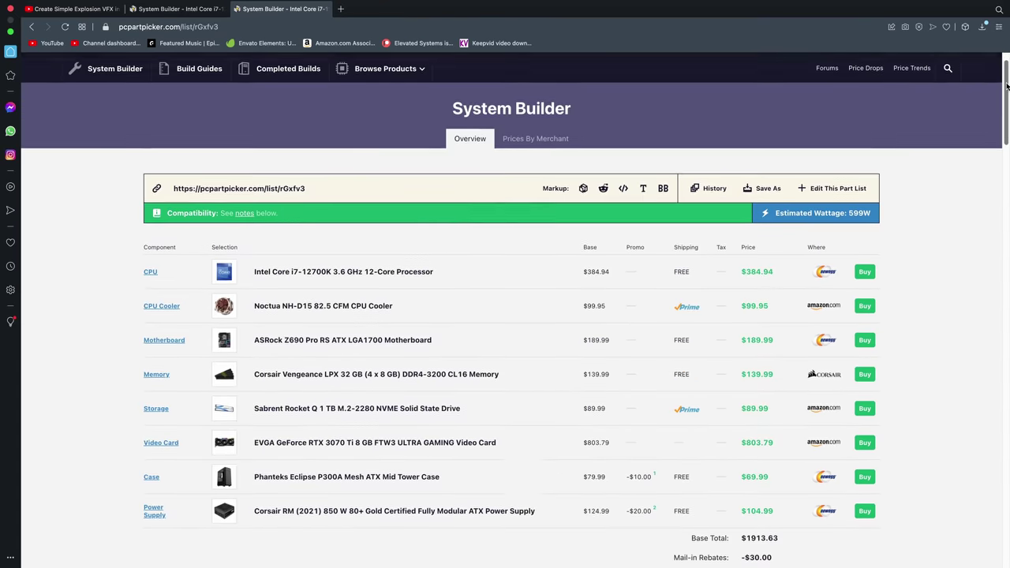
{"action": "scroll", "coordinate": [1007, 97], "scroll_direction": "down", "scroll_amount": 1}
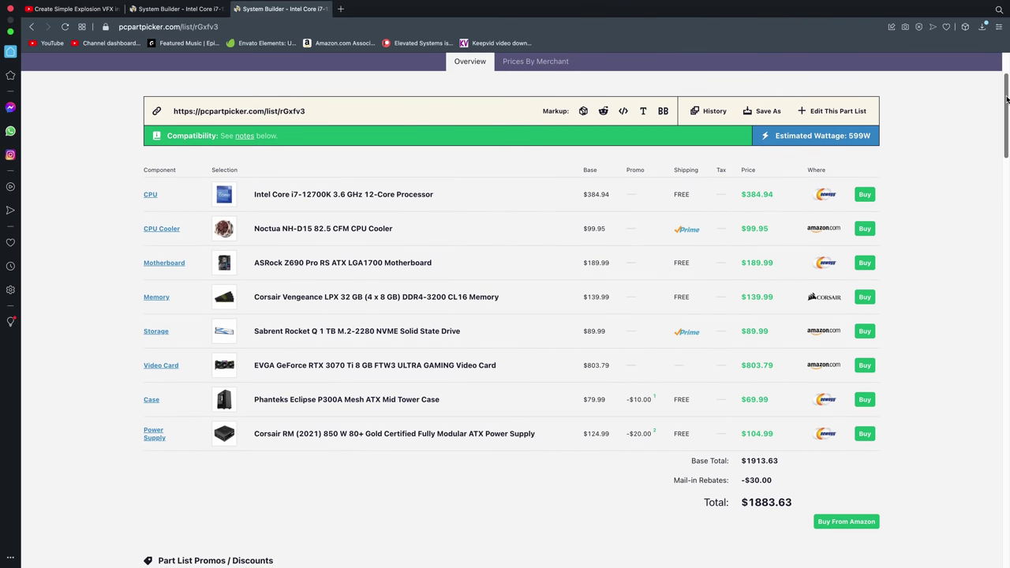